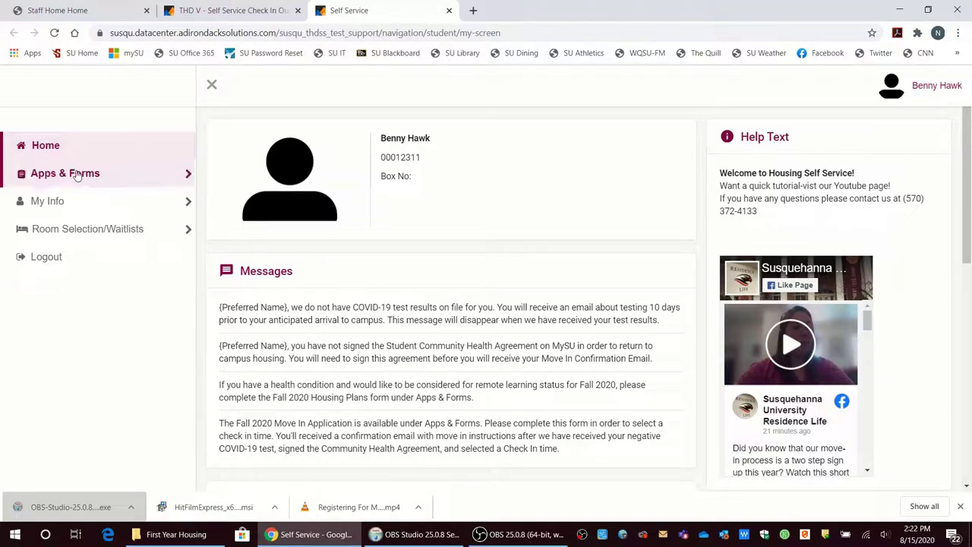
# Toggle the navigation sidebar and bring up the Apps & Forms list.
pyautogui.click(211, 86)
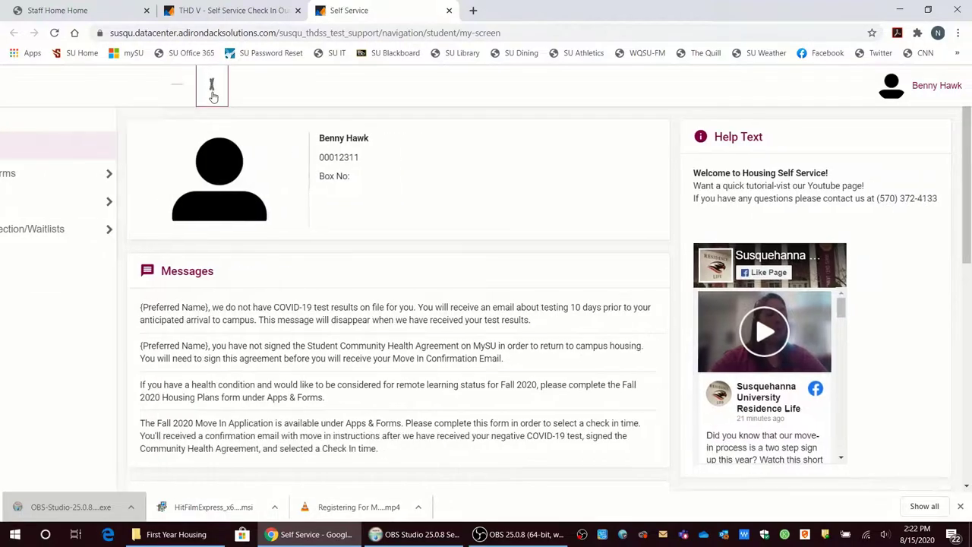
pyautogui.click(208, 87)
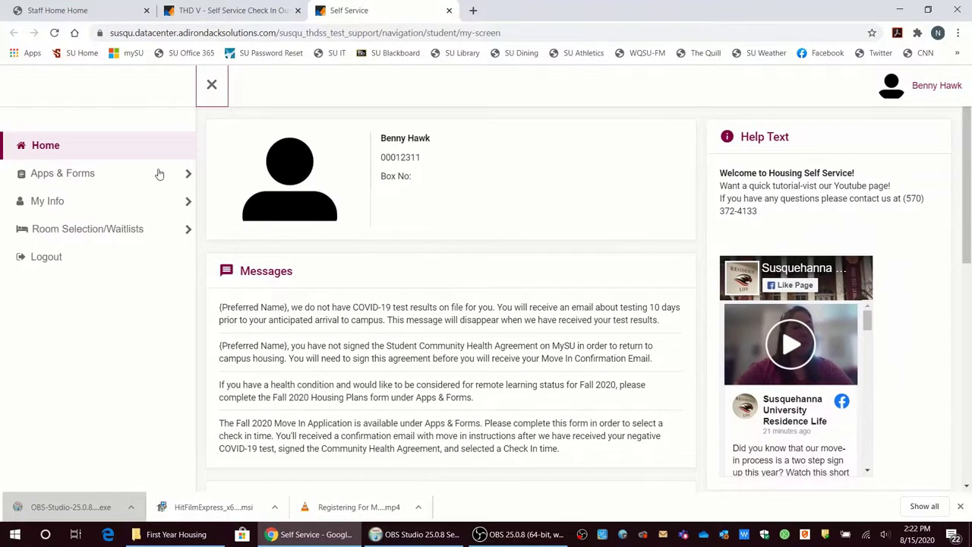
pyautogui.click(78, 181)
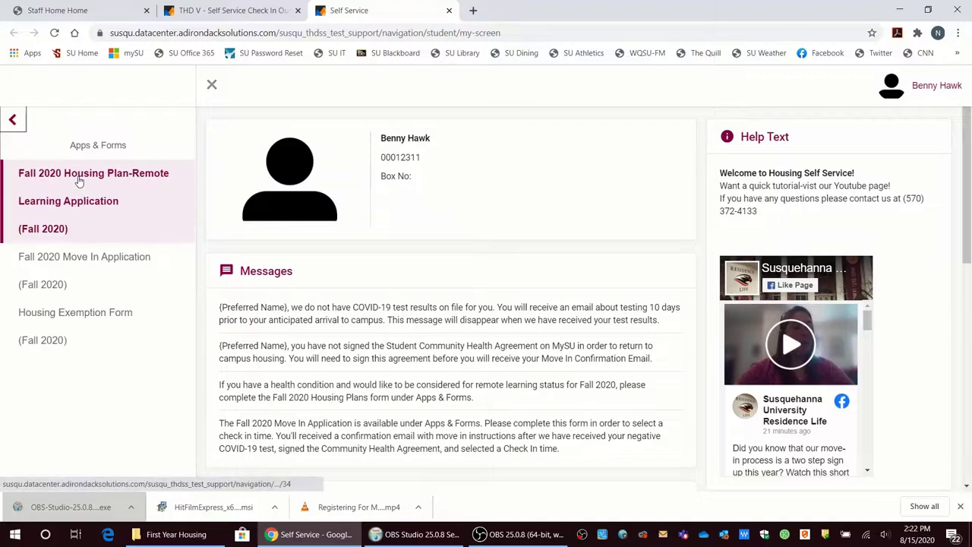
# In the Fall 2020 Move In Application, choose the first-year August 19-20 move-in group.
pyautogui.click(97, 276)
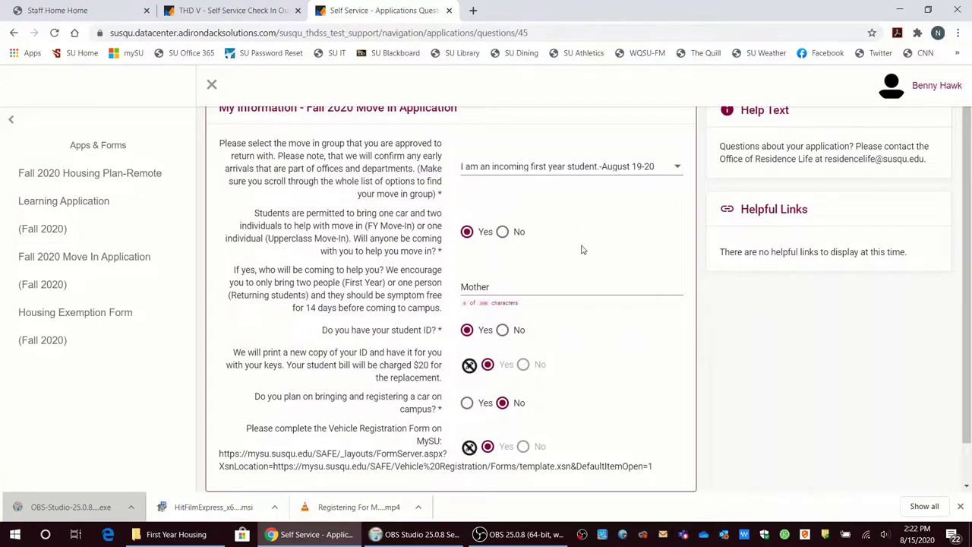
pyautogui.scroll(1, 582, 250)
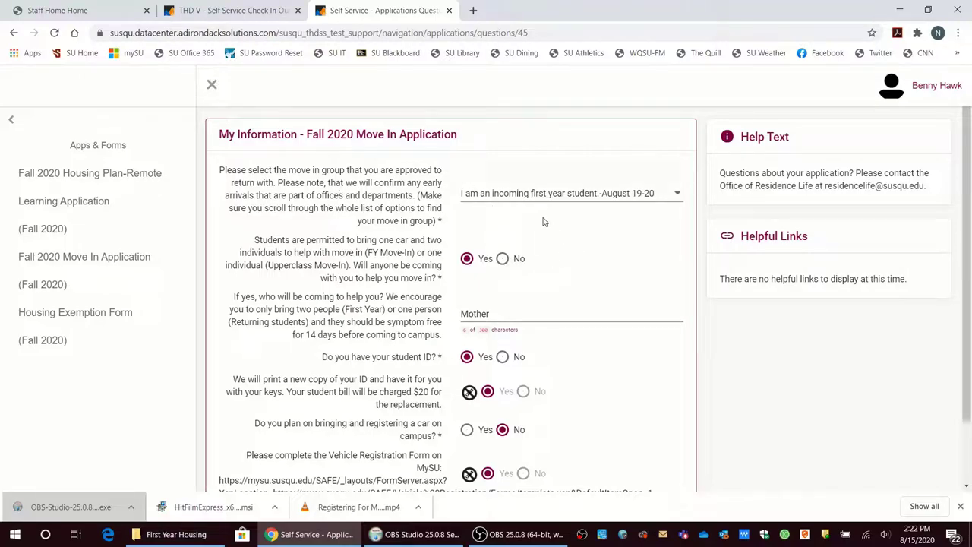
pyautogui.click(504, 198)
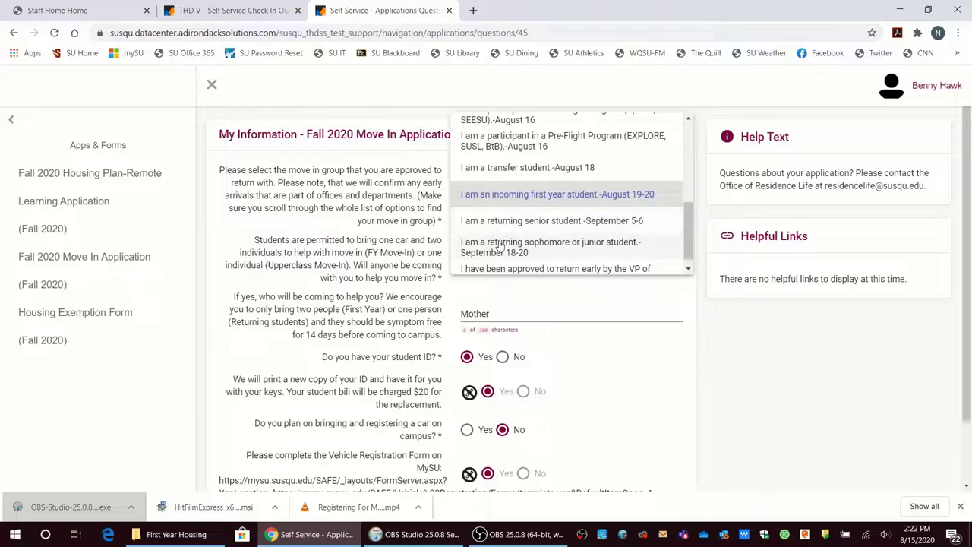
pyautogui.scroll(-1, 501, 244)
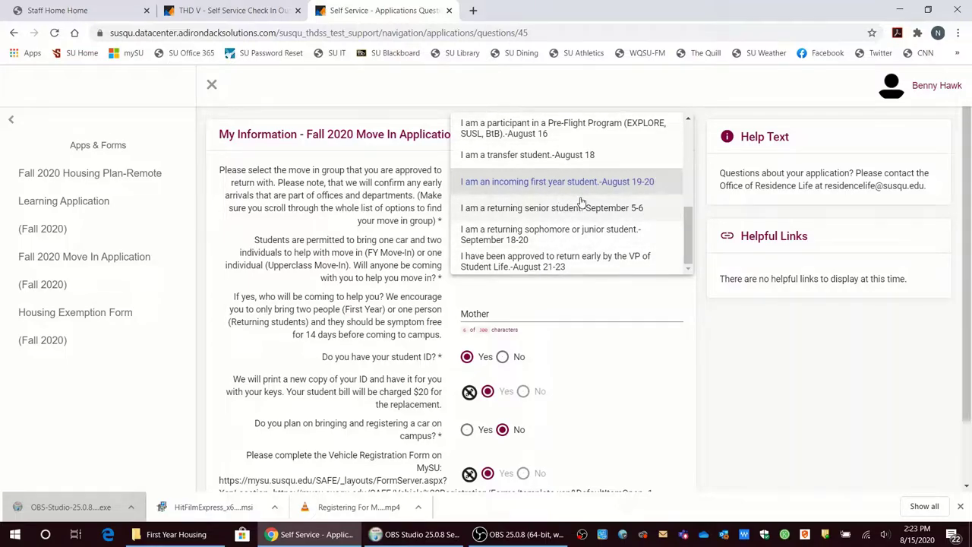
pyautogui.scroll(1, 581, 201)
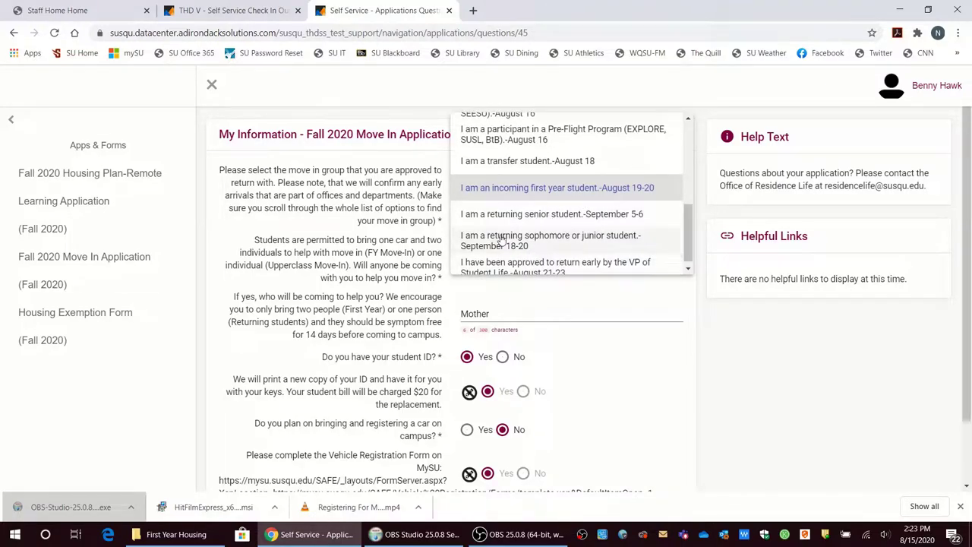
pyautogui.click(475, 190)
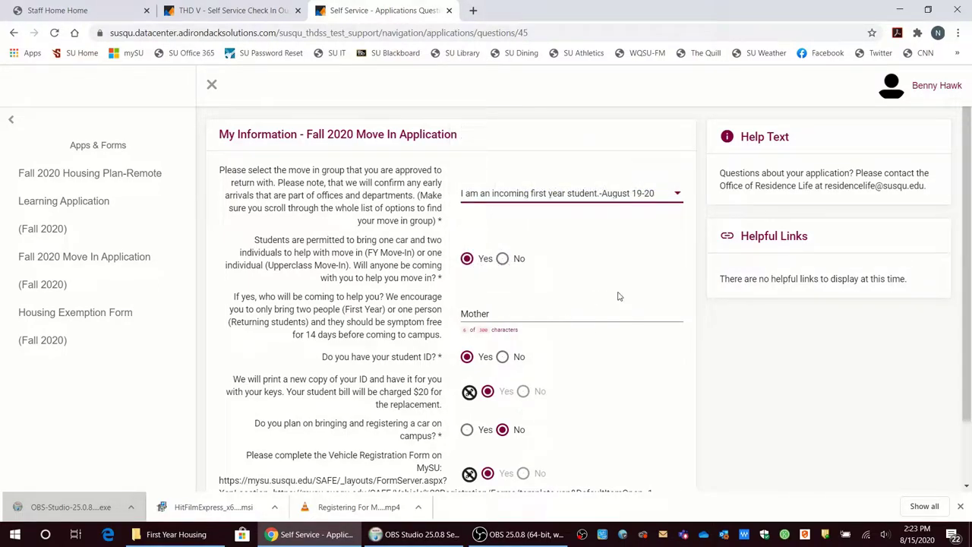
pyautogui.scroll(-2, 619, 296)
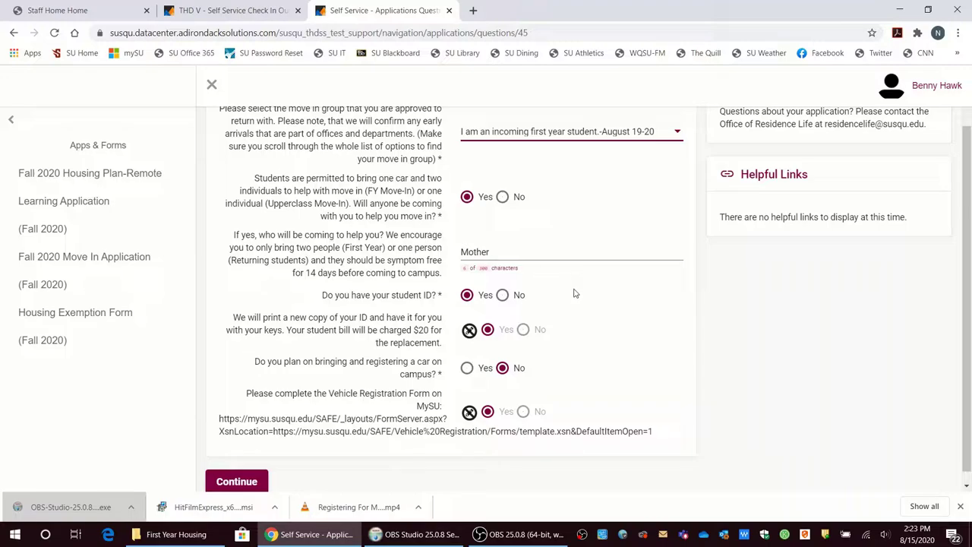
pyautogui.scroll(-1, 575, 294)
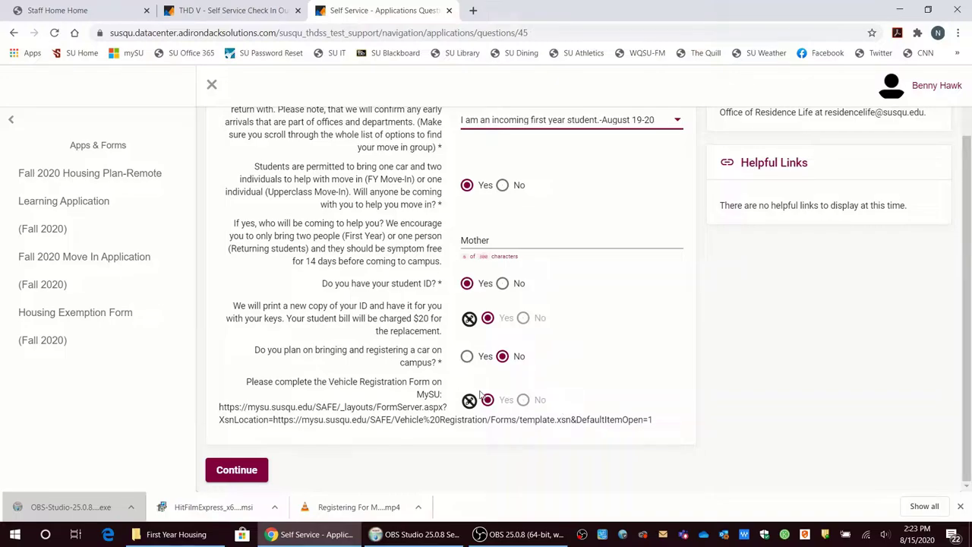
# Submit the completed Fall 2020 Move In Application with Continue.
pyautogui.click(236, 470)
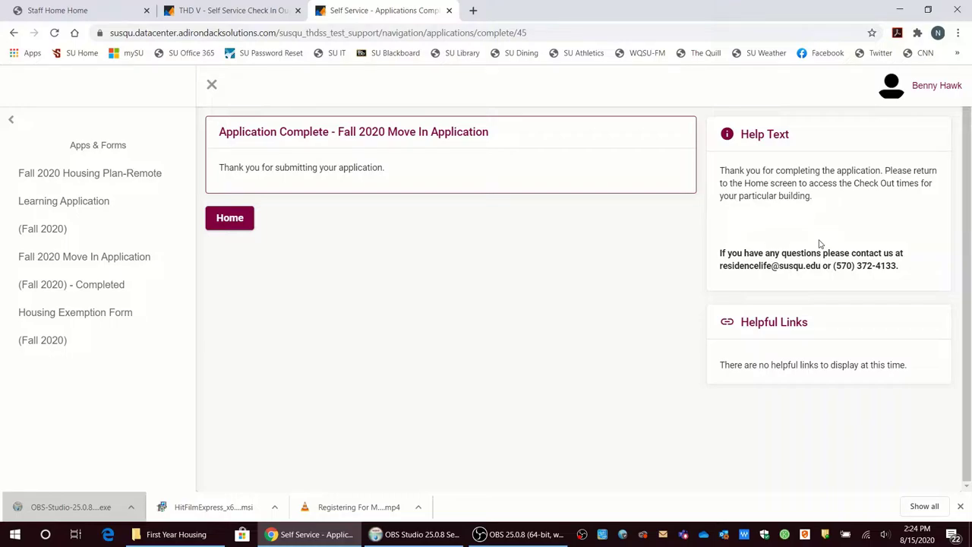
# Return to the home screen and scroll down to the Fall 2020 Smith Hall check-in assignment.
pyautogui.click(234, 225)
pyautogui.scroll(-3, 384, 379)
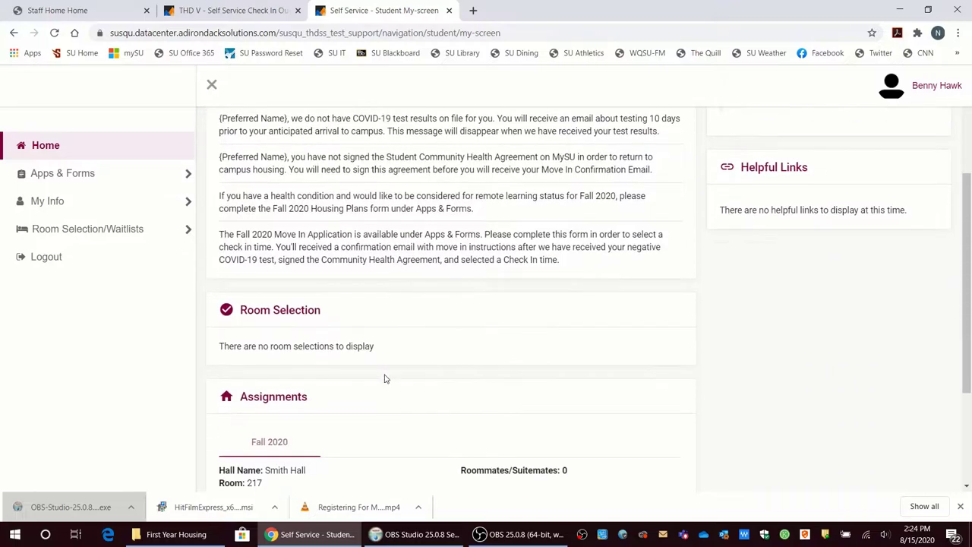
pyautogui.scroll(-2, 383, 378)
pyautogui.scroll(-1, 384, 378)
pyautogui.scroll(-1, 384, 378)
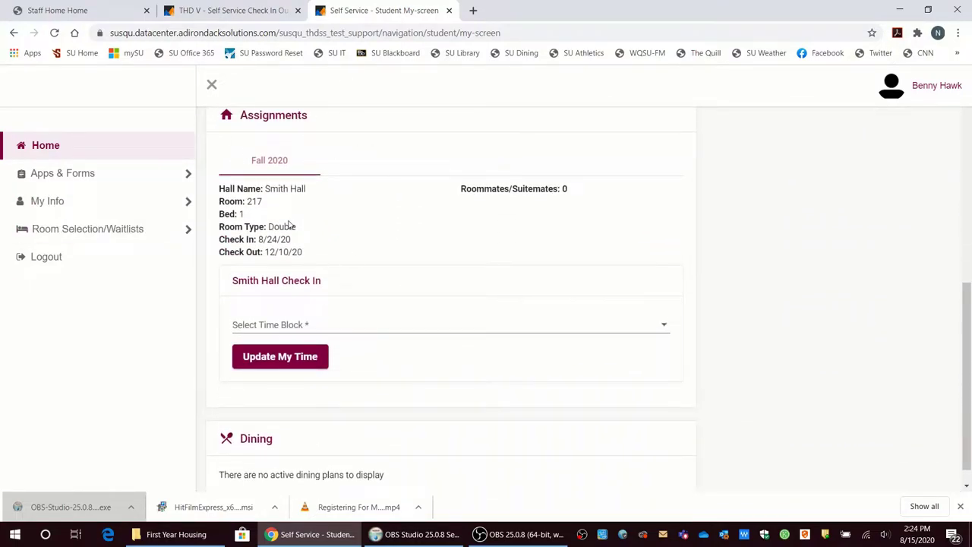
# Pick the 8/19/20 1:00–4:00 PM block from the Smith Hall time block list.
pyautogui.click(316, 326)
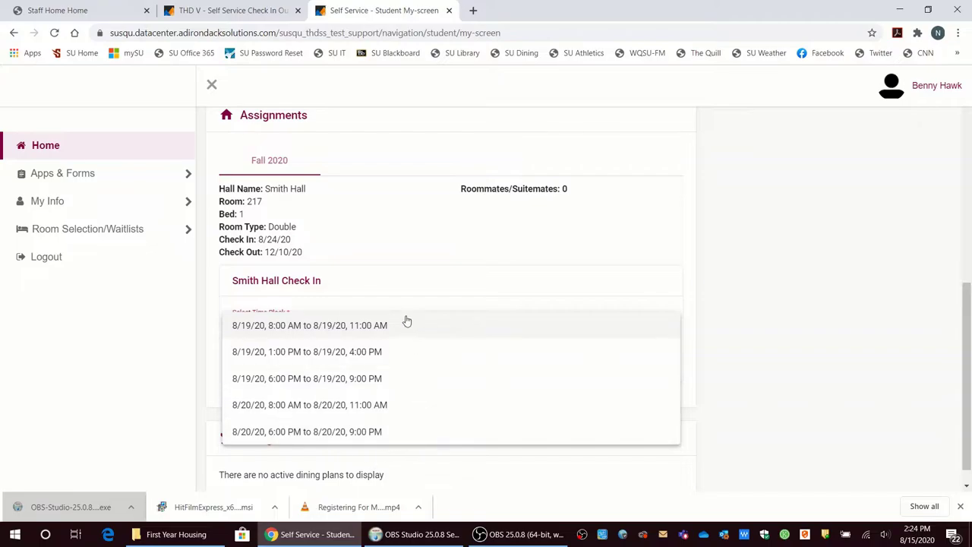
pyautogui.click(279, 354)
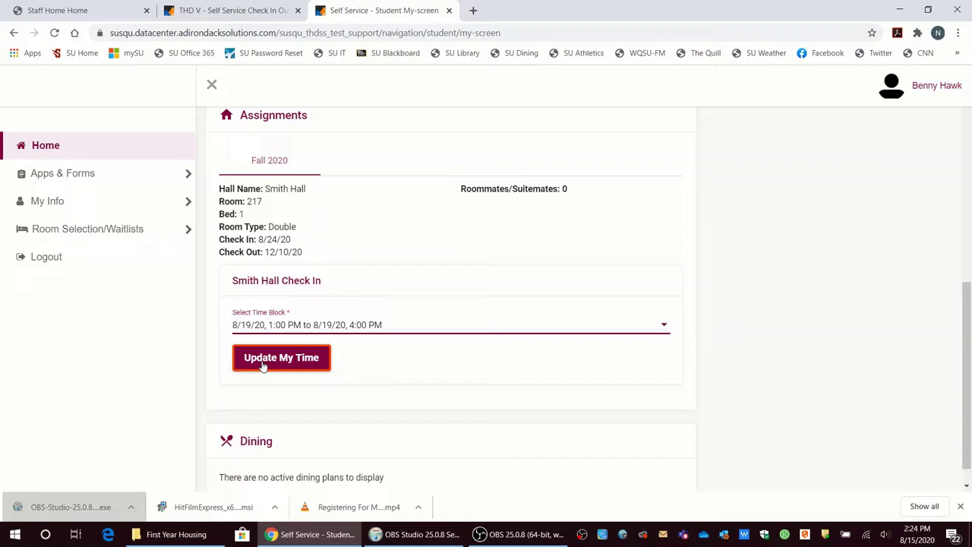
# Save the 8/19/20 1:00–4:00 PM Smith Hall check-in slot with Update My Time.
pyautogui.click(263, 366)
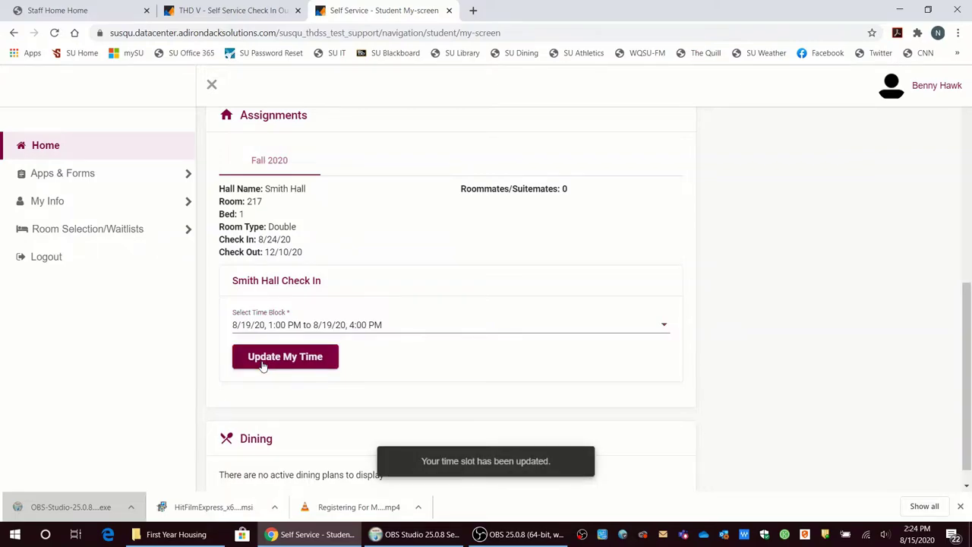